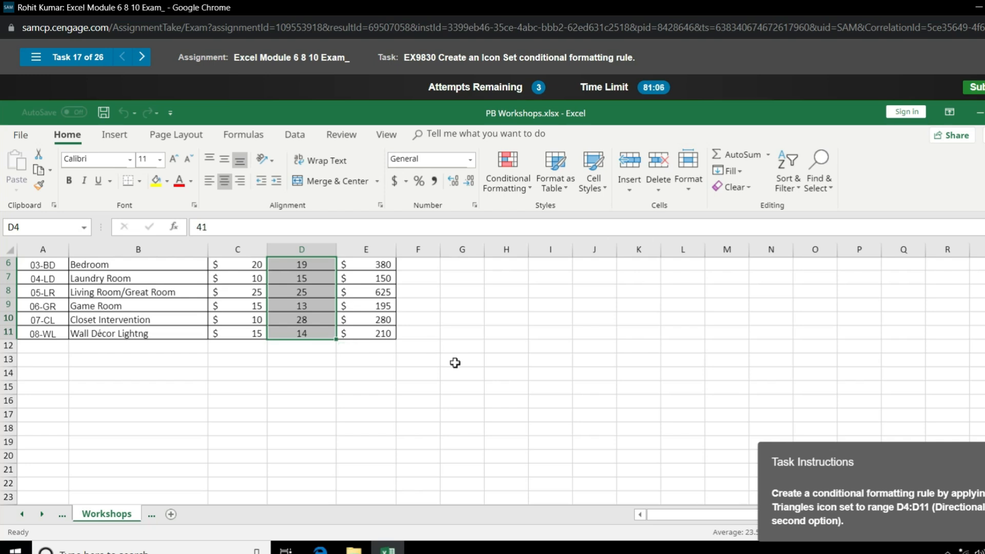
Step: Apply the 3 Triangles directional icon set as conditional formatting to range D4:D11
{"action": "scroll", "coordinate": [456, 363], "scroll_direction": "up", "scroll_amount": 2}
{"action": "scroll", "coordinate": [466, 371], "scroll_direction": "down", "scroll_amount": 1}
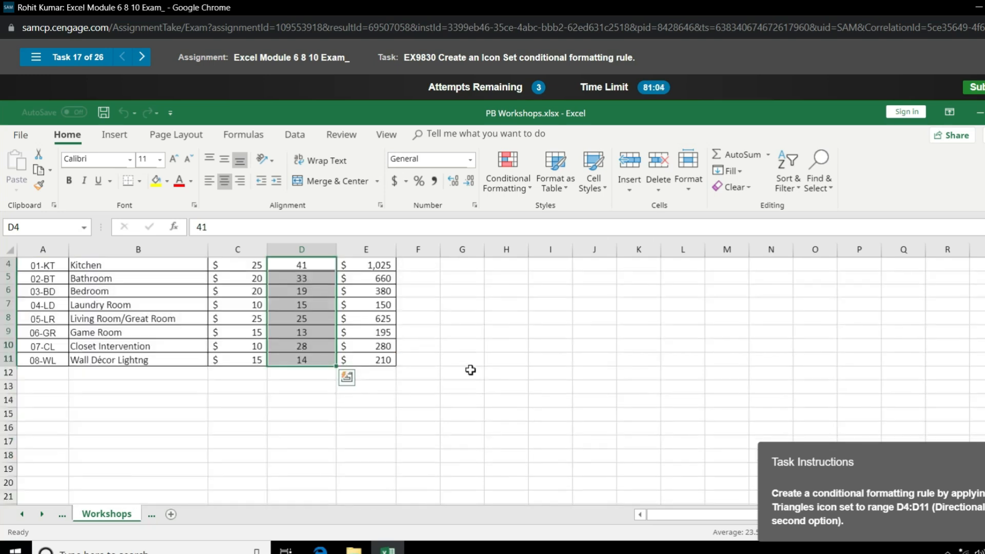
{"action": "left_click", "coordinate": [114, 135]}
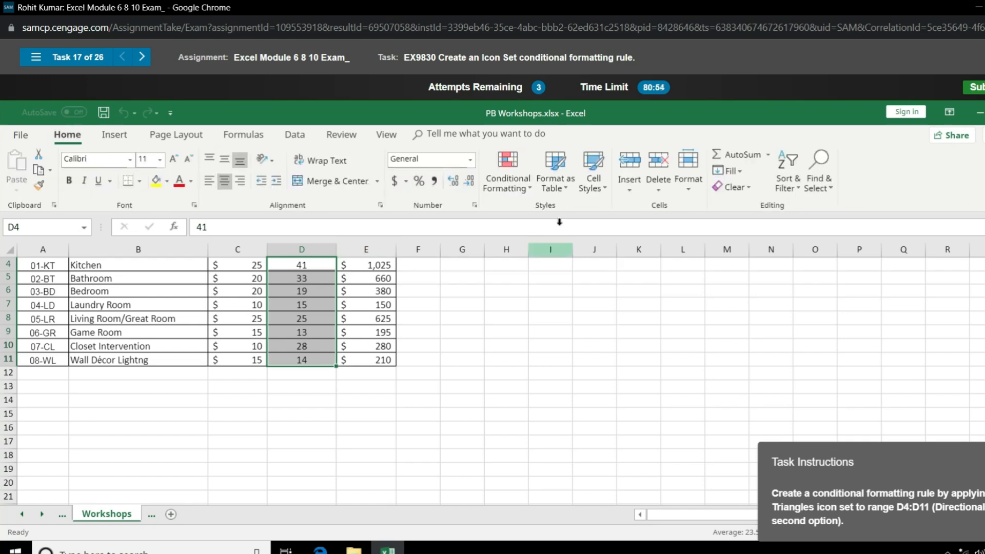
{"action": "left_click", "coordinate": [530, 193]}
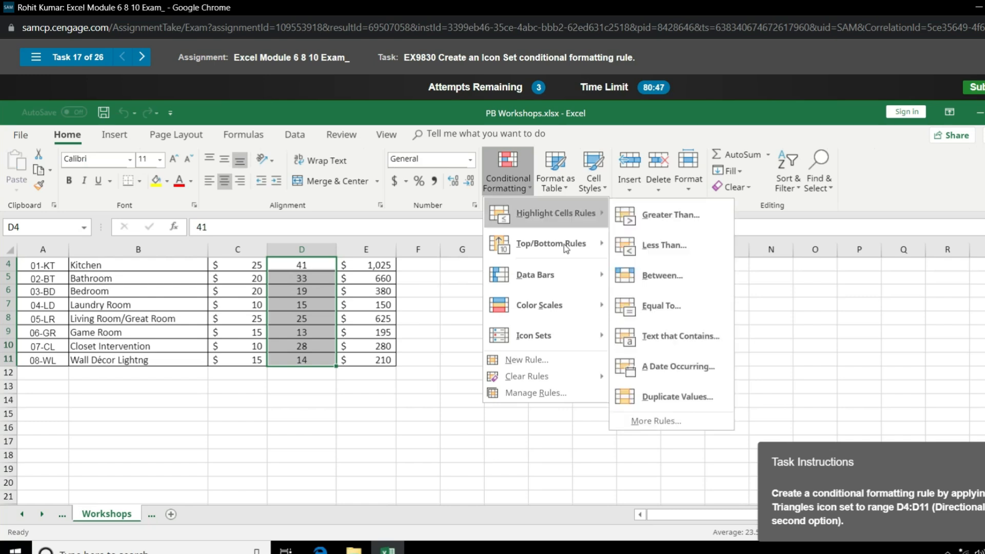
{"action": "mouse_move", "coordinate": [601, 346]}
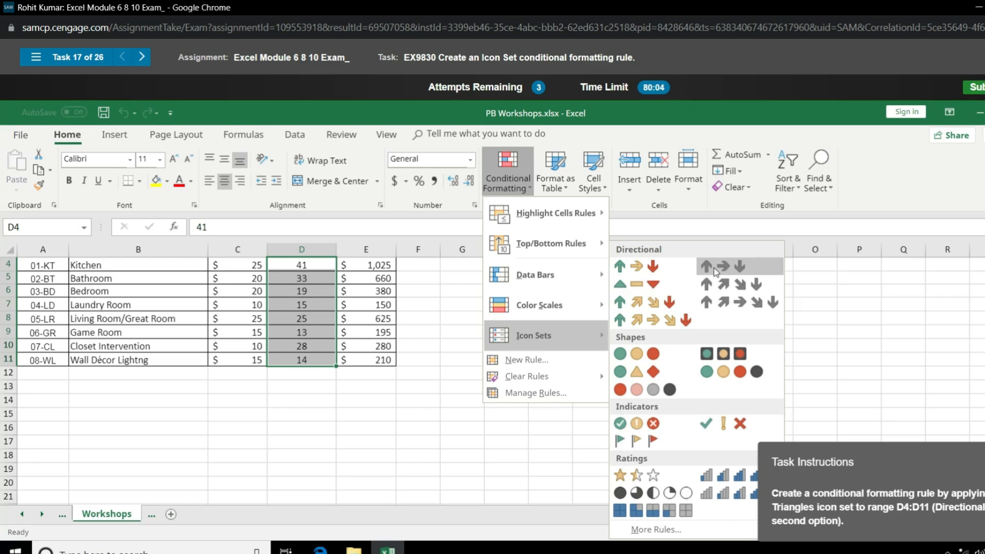
{"action": "left_click", "coordinate": [654, 284]}
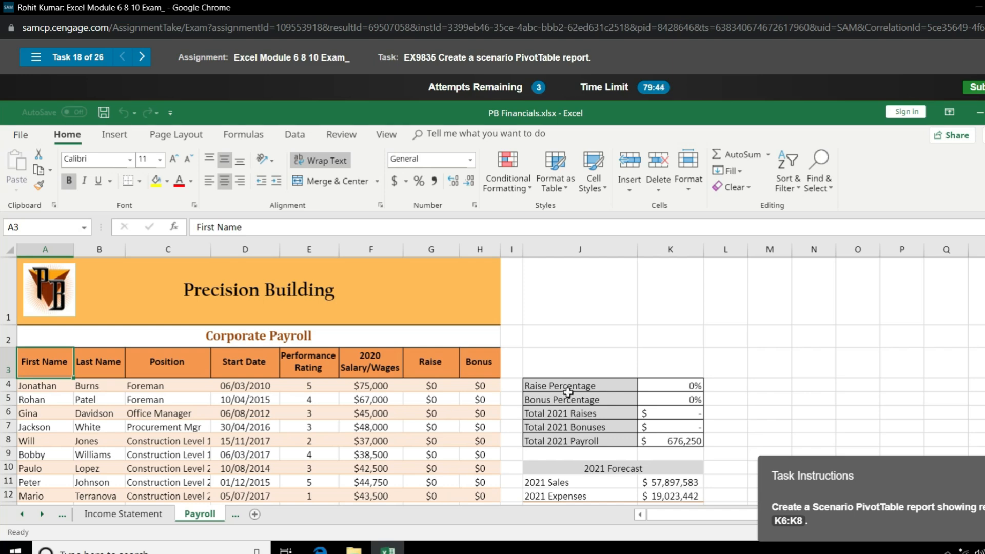
Step: Try showing the No change scenario from the Scenario Manager on the Payroll sheet
{"action": "left_click", "coordinate": [662, 383]}
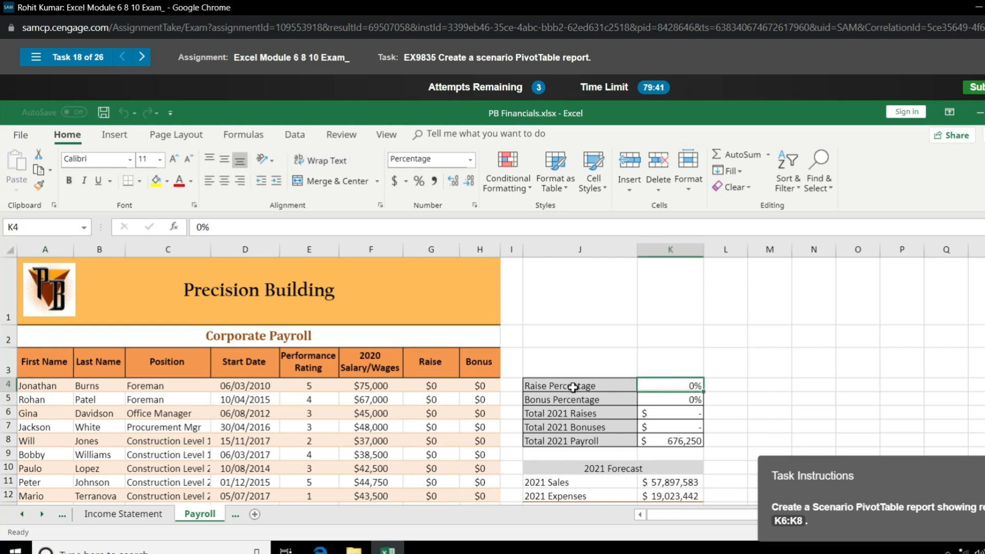
{"action": "left_click", "coordinate": [670, 359]}
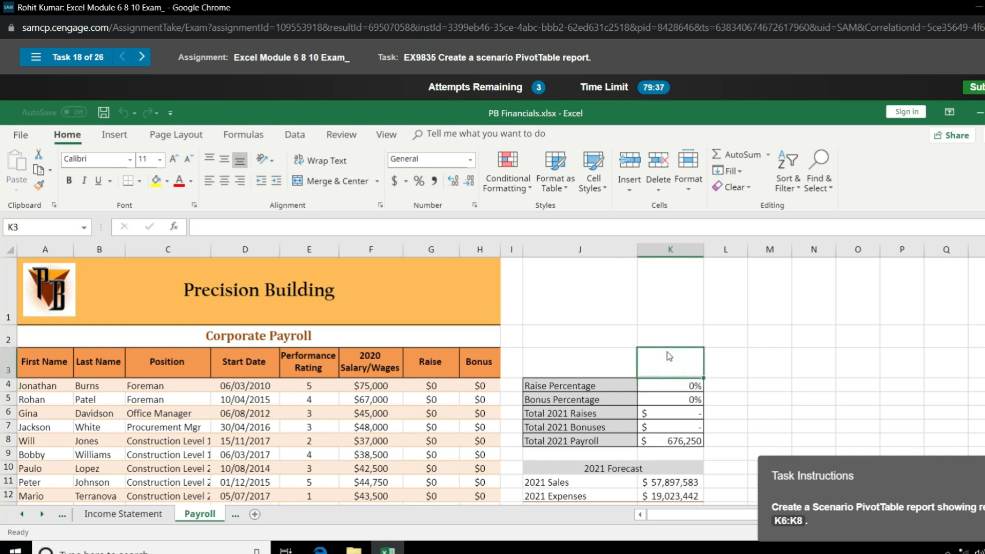
{"action": "left_click", "coordinate": [667, 399]}
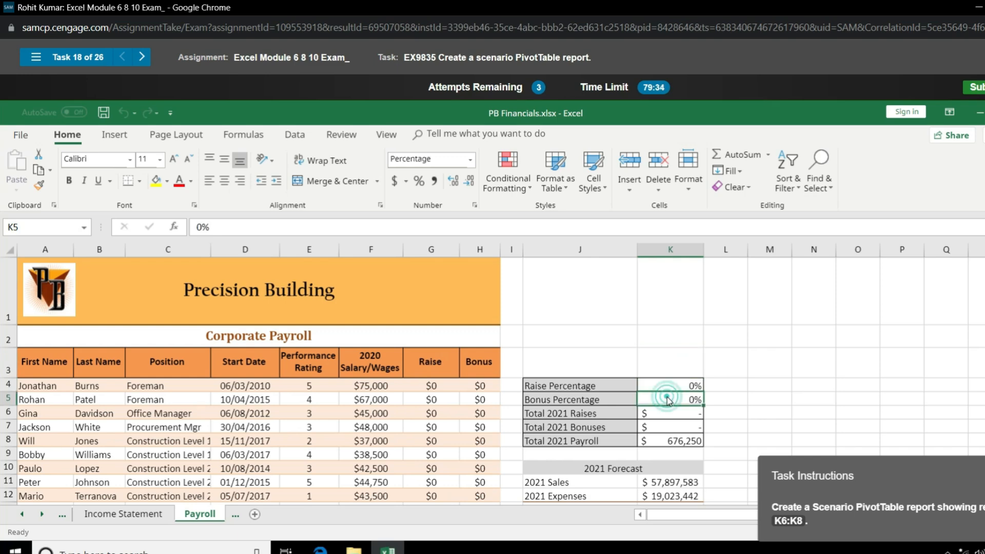
{"action": "left_click", "coordinate": [668, 414]}
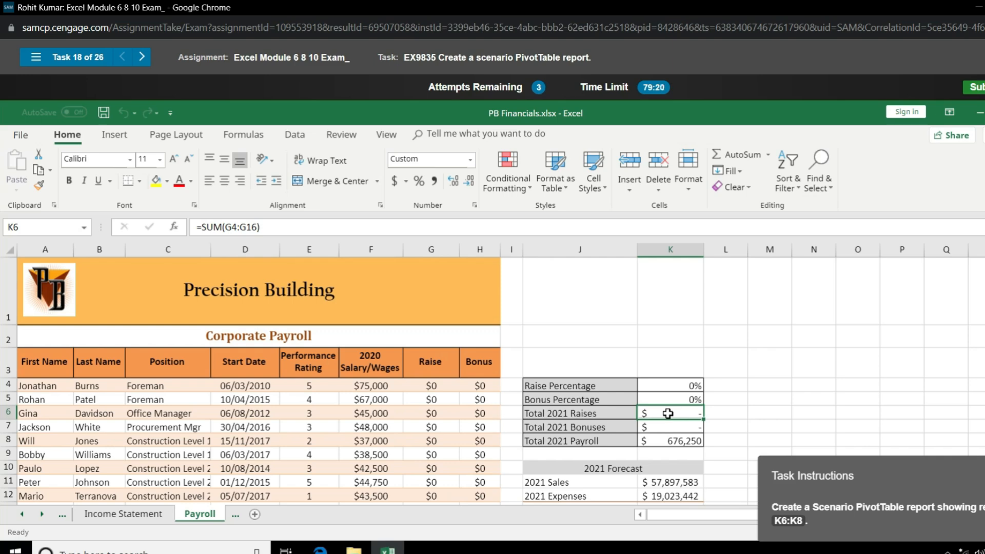
{"action": "left_click", "coordinate": [295, 134]}
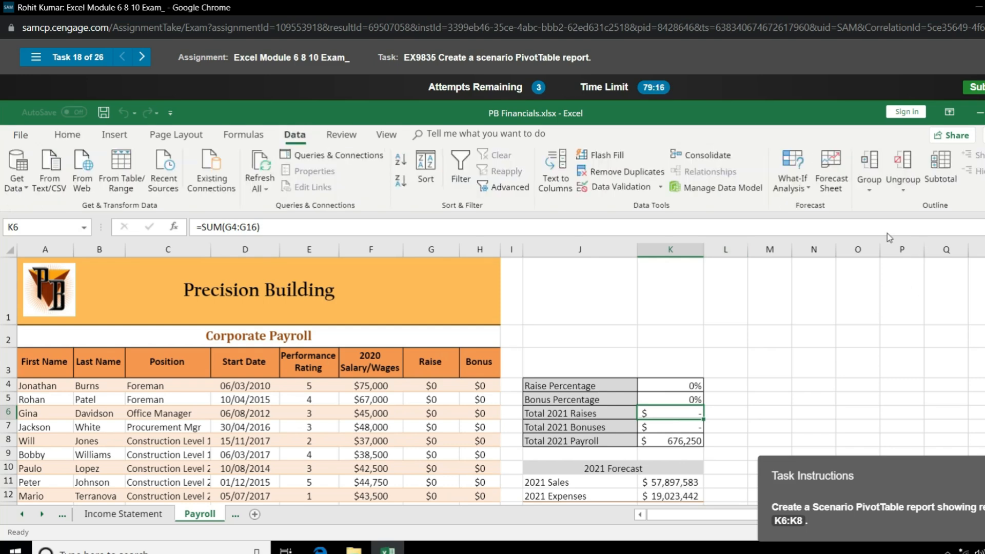
{"action": "left_click", "coordinate": [811, 190]}
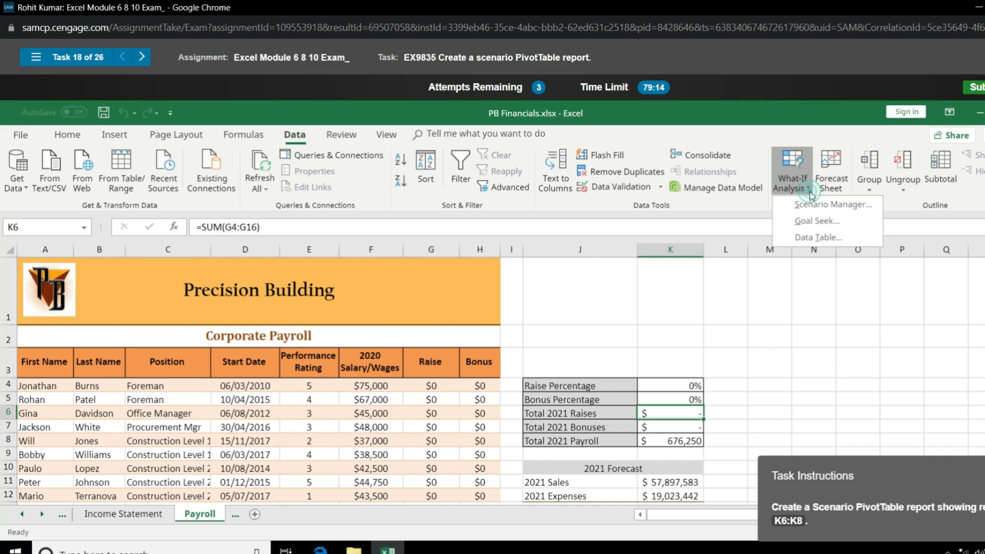
{"action": "left_click", "coordinate": [827, 206]}
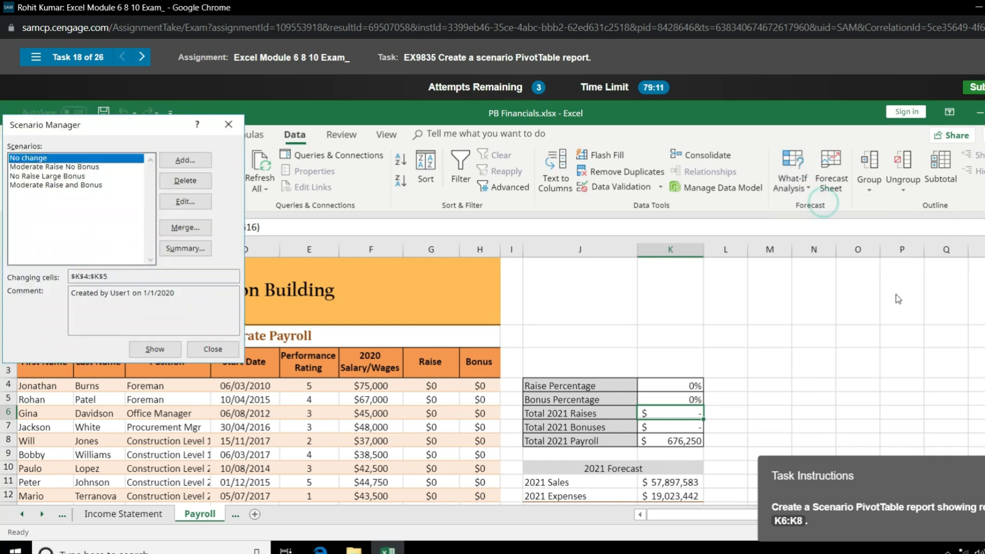
{"action": "left_click", "coordinate": [155, 349]}
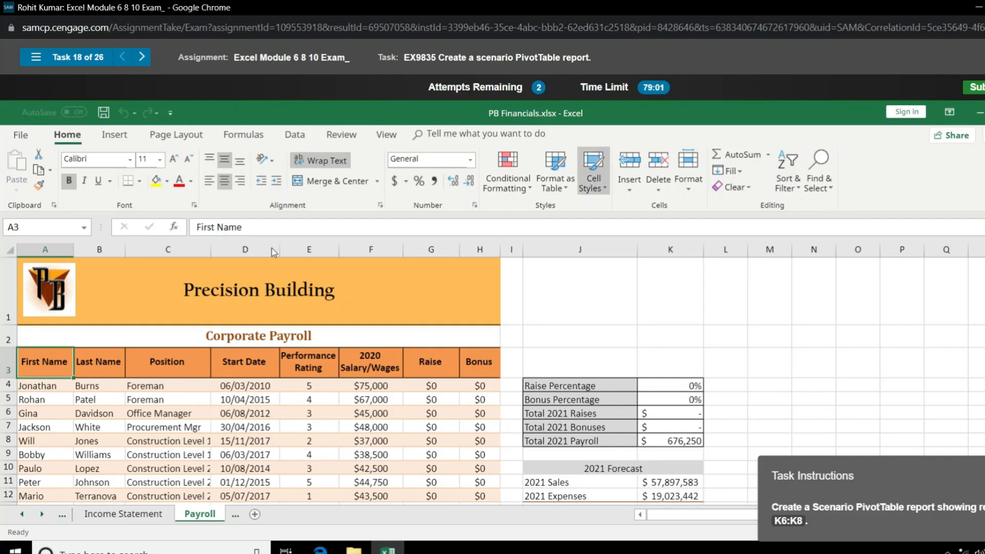
Step: Leave the scenario PivotTable task and advance to Task 19 about the 3D map scene
{"action": "left_click", "coordinate": [142, 57]}
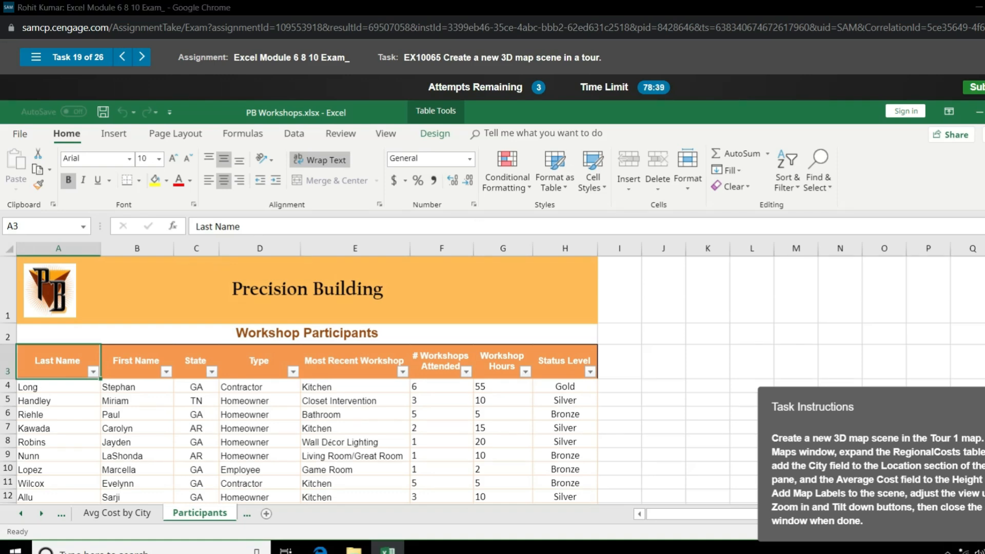
{"action": "left_click", "coordinate": [885, 553]}
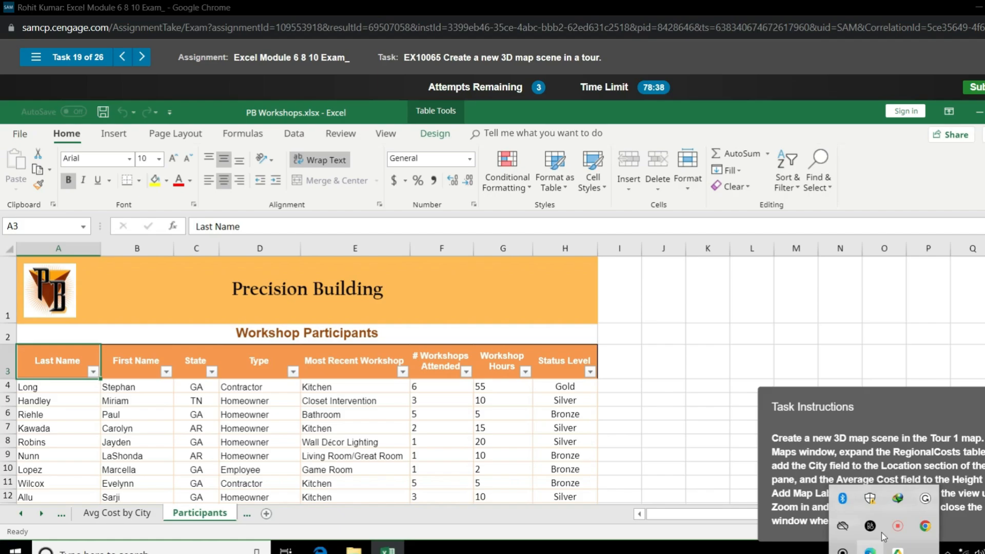
{"action": "left_click", "coordinate": [897, 527]}
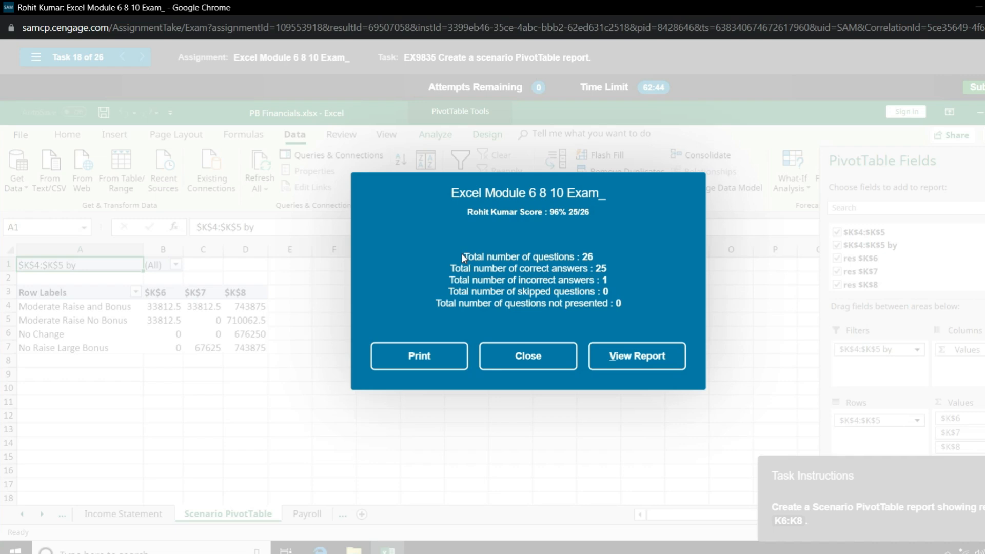
Step: Review the totals of correct, incorrect, skipped and not presented questions in the exam results summary
{"action": "left_click_drag", "start_coordinate": [462, 253], "coordinate": [598, 259]}
{"action": "left_click", "coordinate": [595, 268]}
{"action": "left_click_drag", "start_coordinate": [452, 271], "coordinate": [617, 277]}
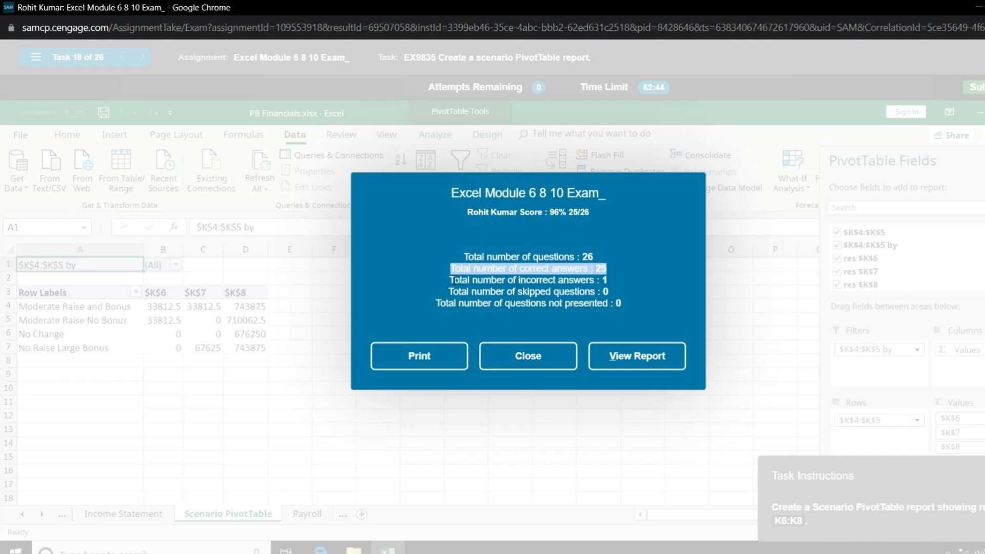
{"action": "left_click_drag", "start_coordinate": [455, 280], "coordinate": [629, 288]}
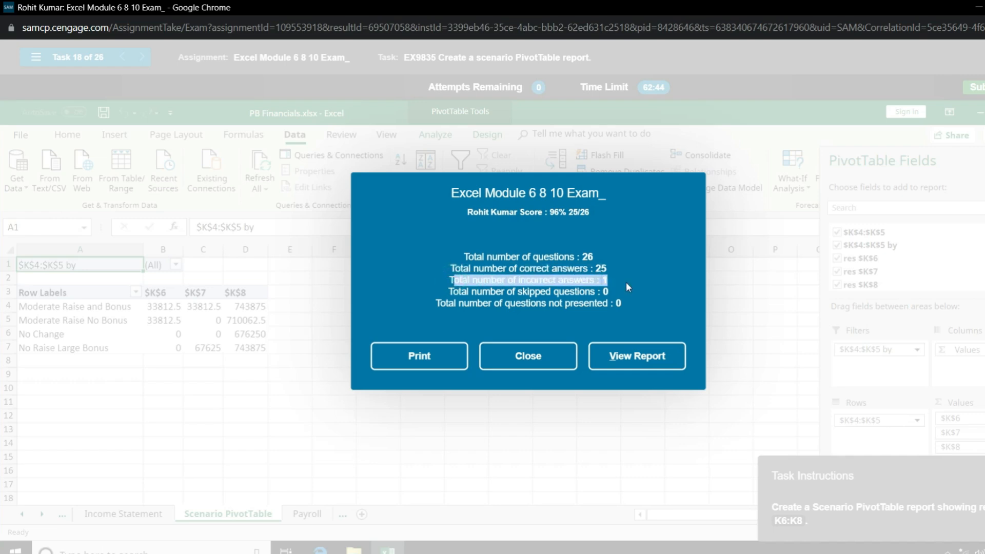
{"action": "left_click", "coordinate": [450, 290]}
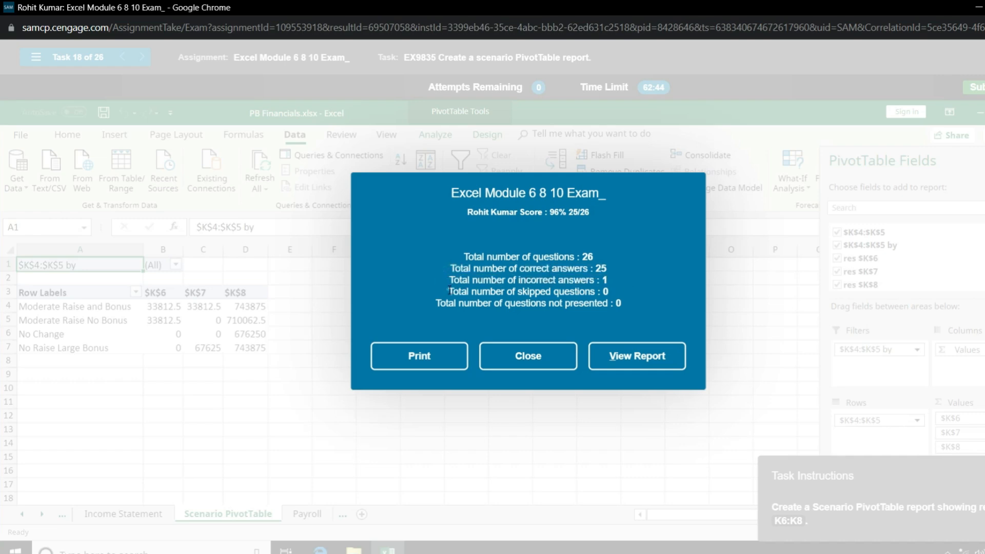
{"action": "left_click_drag", "start_coordinate": [450, 290], "coordinate": [618, 298]}
{"action": "left_click", "coordinate": [591, 303]}
Step: Open the full exam report in a maximized window and check the score percentage
{"action": "left_click", "coordinate": [622, 359]}
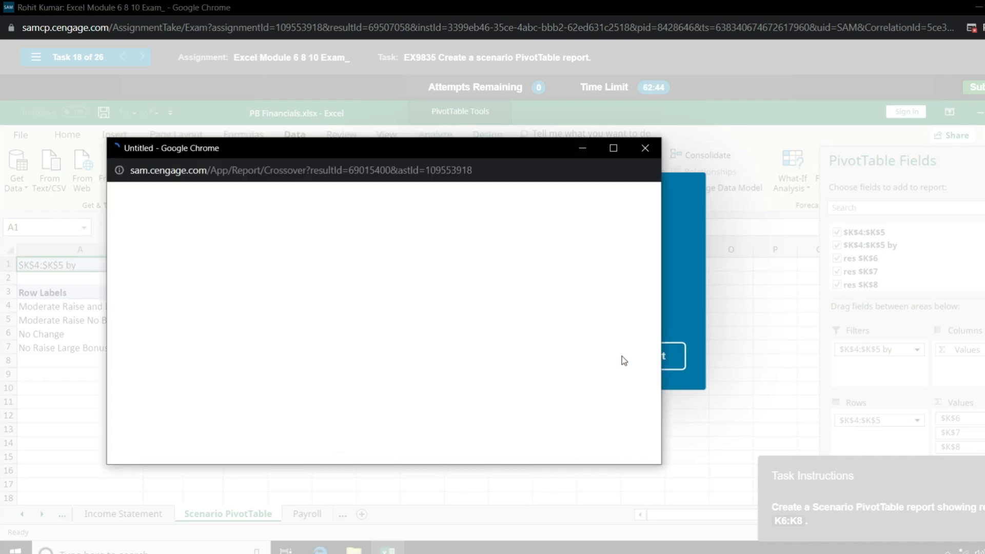
{"action": "left_click", "coordinate": [613, 148]}
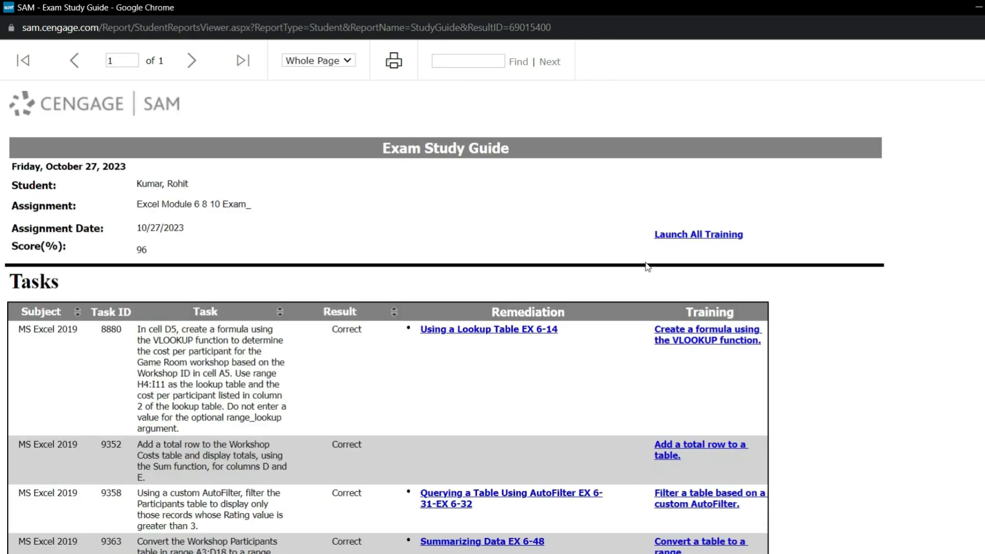
{"action": "left_click_drag", "start_coordinate": [137, 249], "coordinate": [160, 252]}
{"action": "left_click", "coordinate": [76, 247]}
Step: Examine the result of each task and custom question in the Exam Study Guide, looking for incorrect ones
{"action": "scroll", "coordinate": [512, 321], "scroll_direction": "down", "scroll_amount": 3}
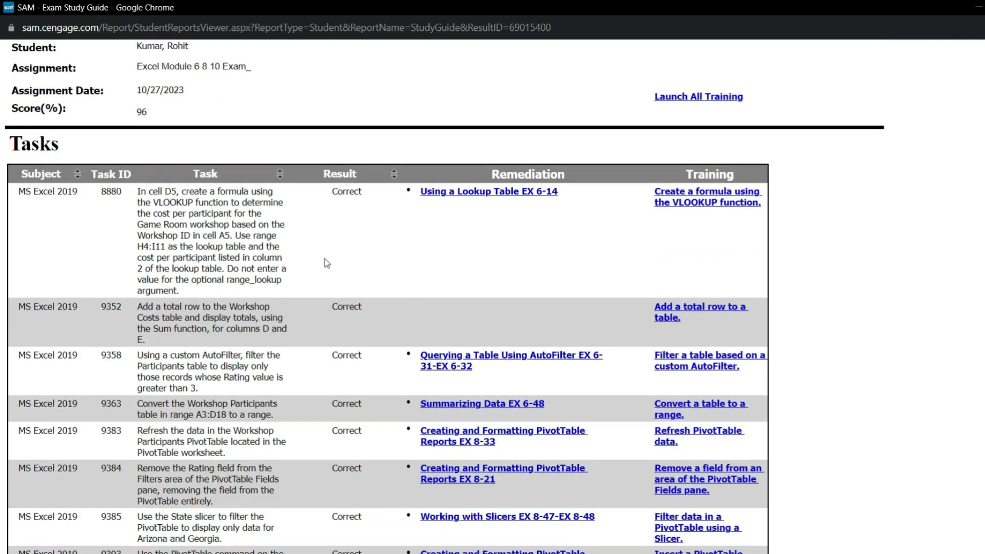
{"action": "scroll", "coordinate": [297, 325], "scroll_direction": "down", "scroll_amount": 1}
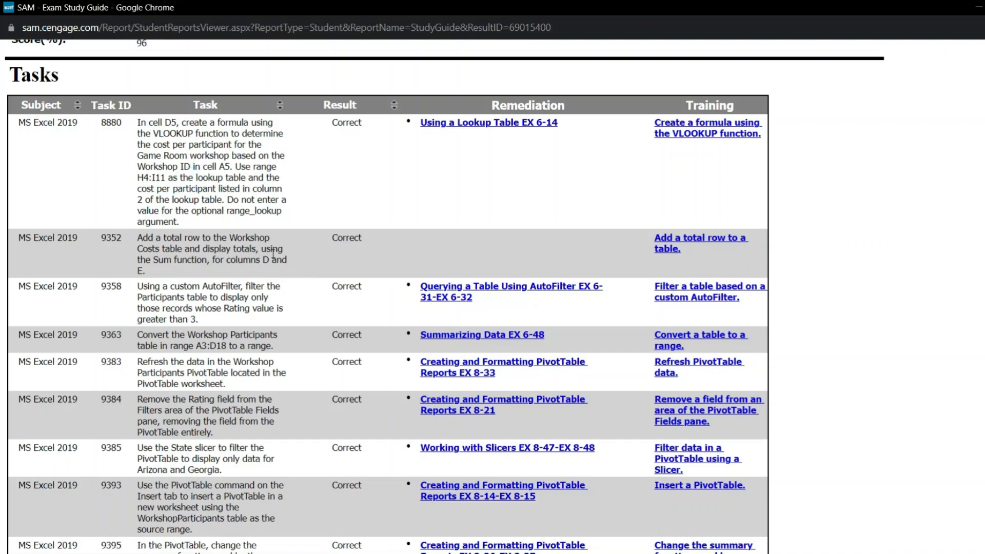
{"action": "scroll", "coordinate": [303, 310], "scroll_direction": "down", "scroll_amount": 3}
{"action": "scroll", "coordinate": [322, 346], "scroll_direction": "down", "scroll_amount": 10}
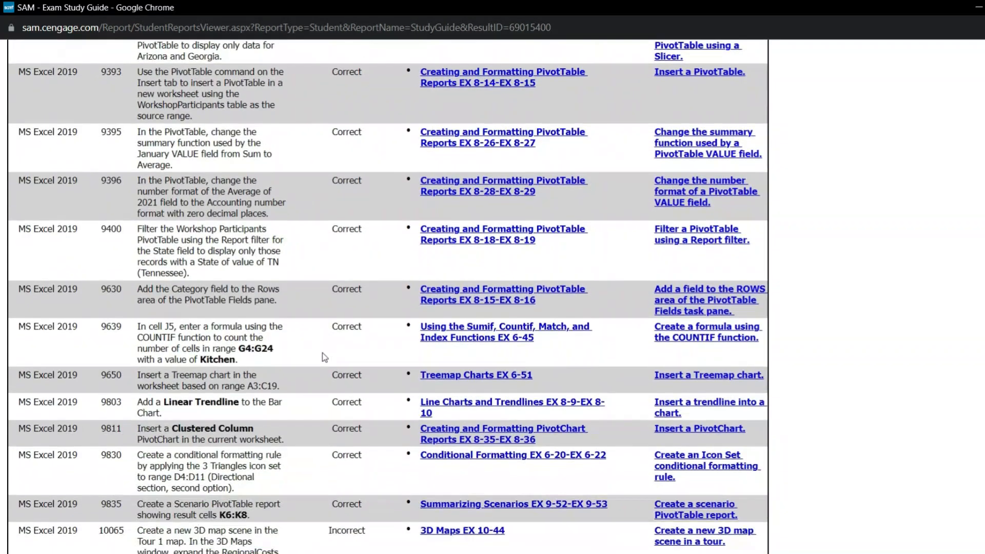
{"action": "scroll", "coordinate": [323, 358], "scroll_direction": "down", "scroll_amount": 1}
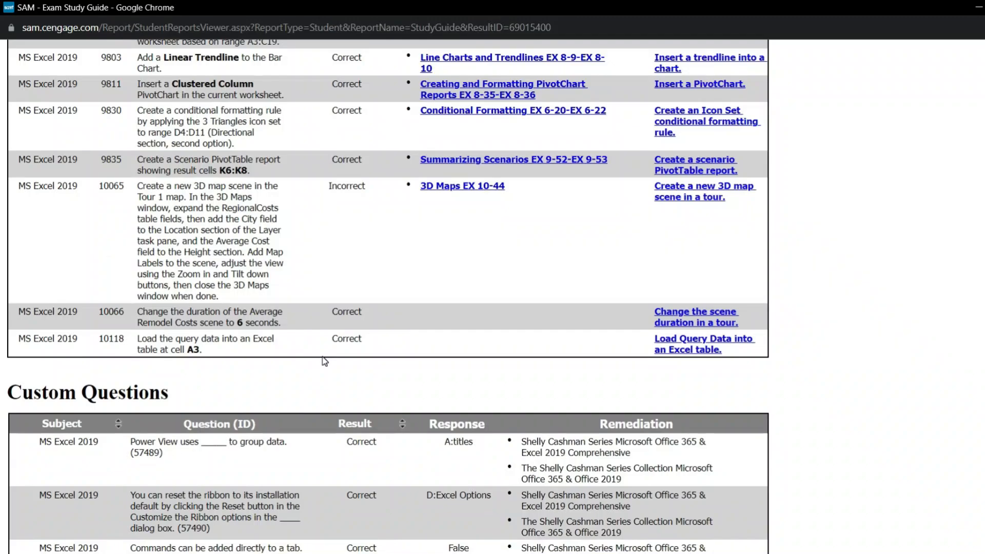
{"action": "scroll", "coordinate": [324, 361], "scroll_direction": "down", "scroll_amount": 2}
{"action": "scroll", "coordinate": [325, 362], "scroll_direction": "up", "scroll_amount": 1}
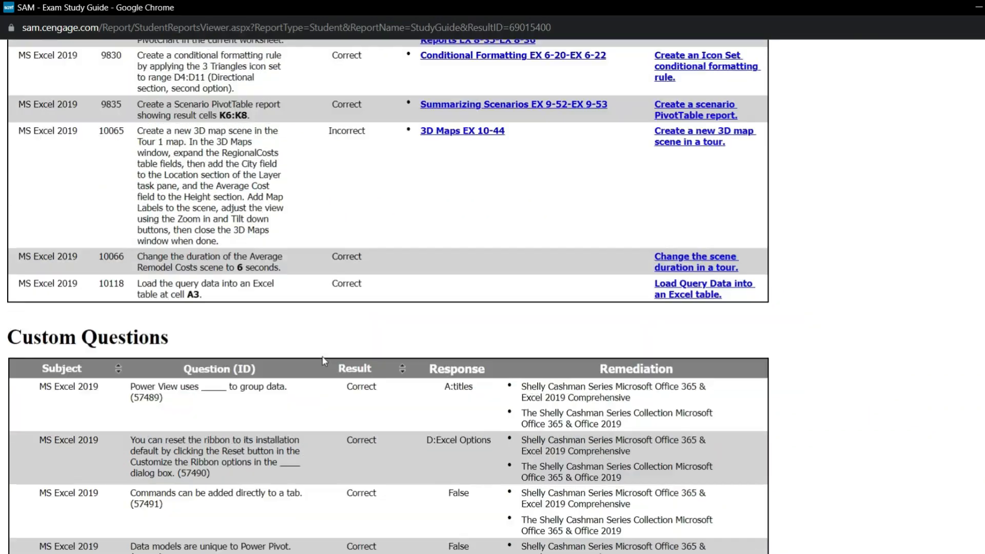
{"action": "scroll", "coordinate": [324, 362], "scroll_direction": "down", "scroll_amount": 2}
{"action": "scroll", "coordinate": [325, 361], "scroll_direction": "up", "scroll_amount": 4}
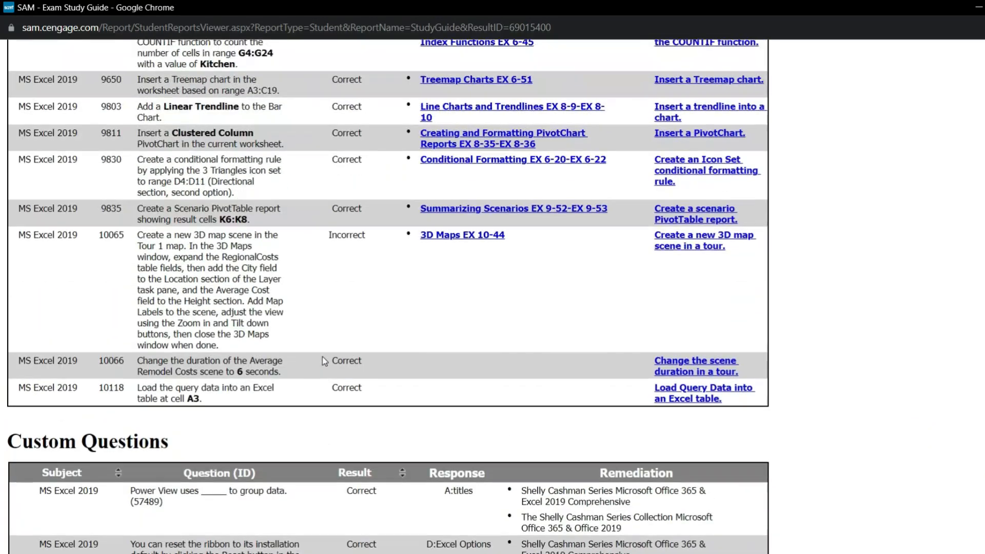
{"action": "scroll", "coordinate": [324, 361], "scroll_direction": "up", "scroll_amount": 18}
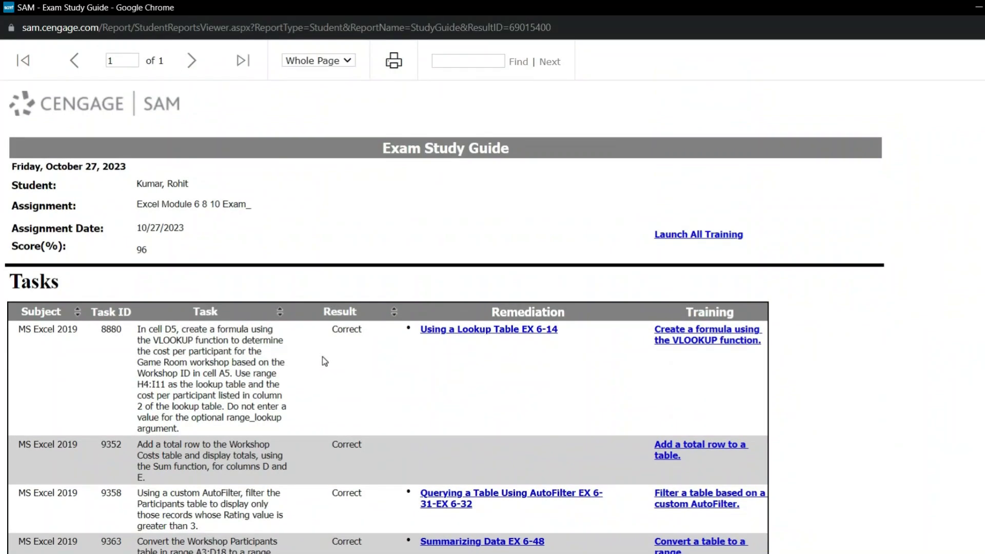